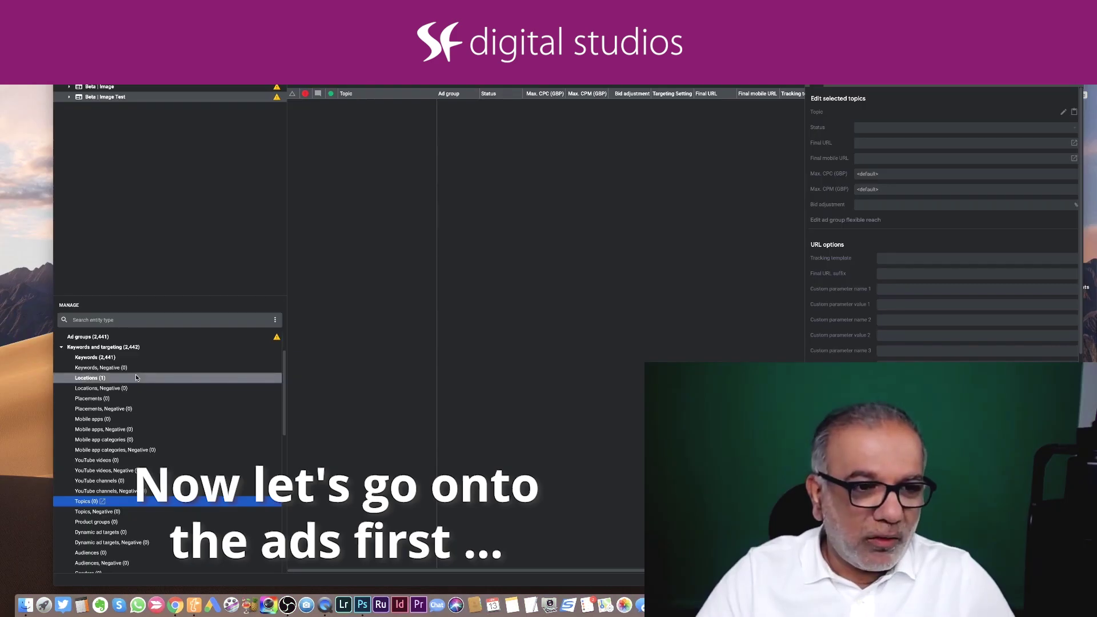
# Show the account's image ads and open the bulk image-ad import
pyautogui.scroll(-10, 137, 389)
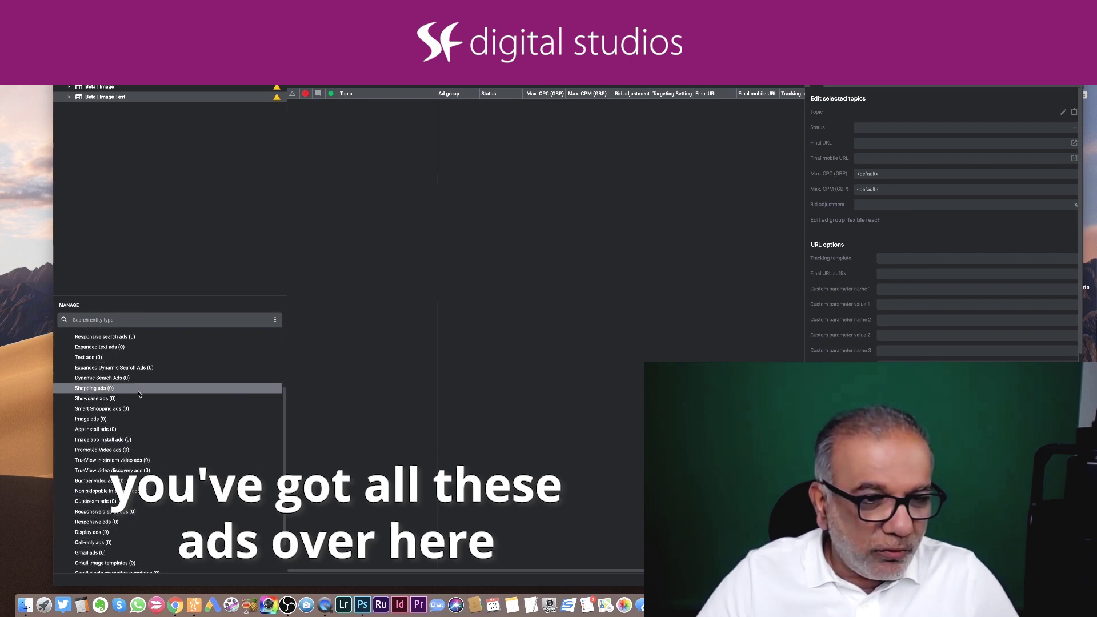
pyautogui.scroll(2, 138, 393)
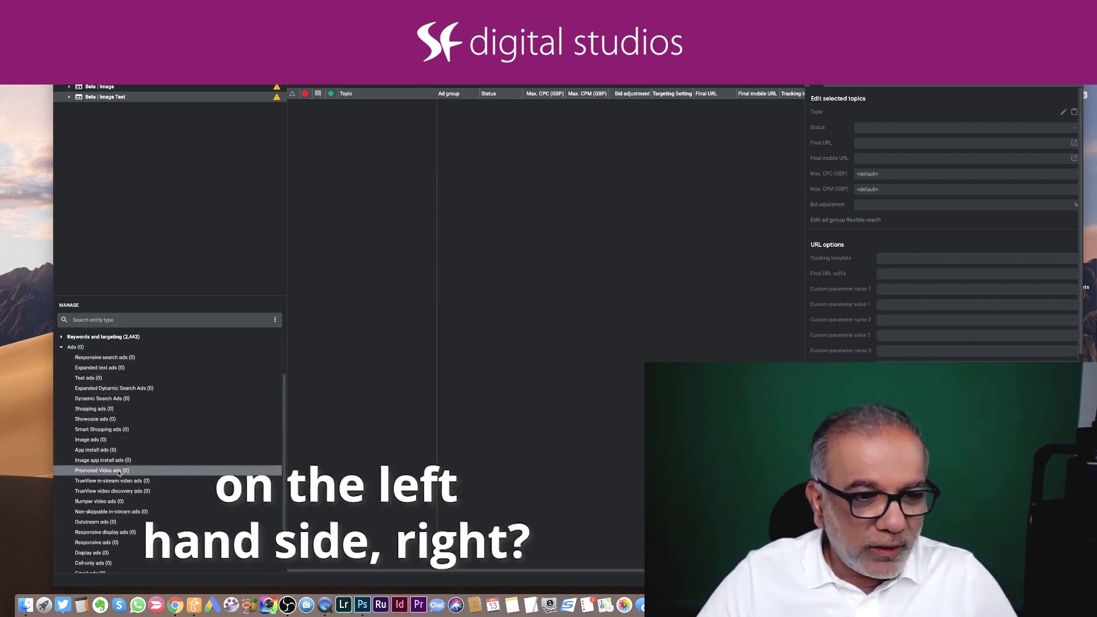
pyautogui.click(128, 444)
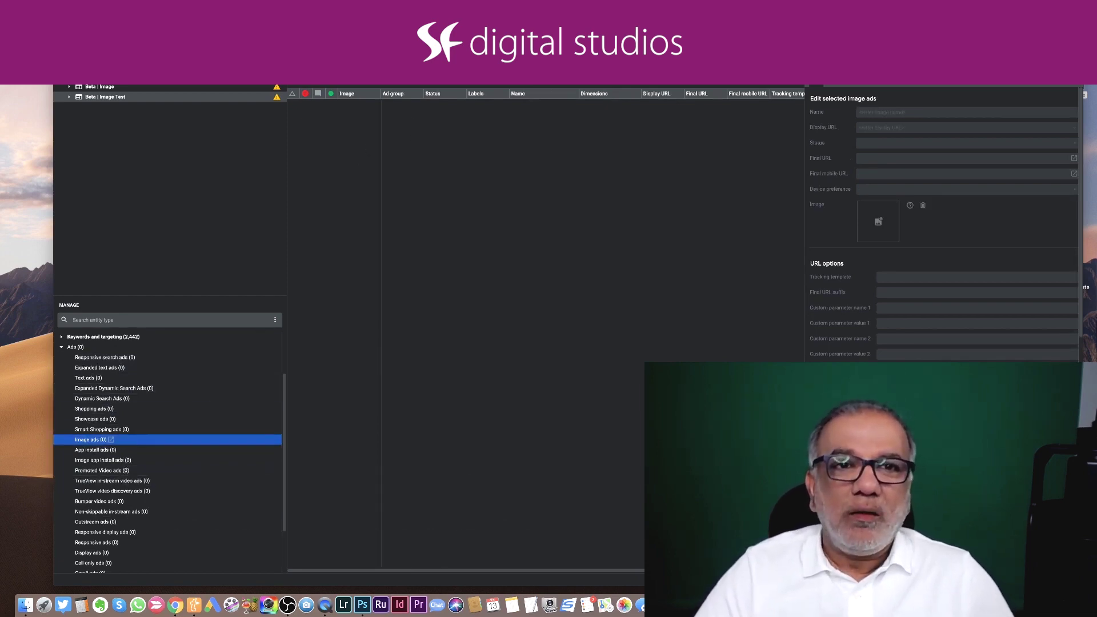
pyautogui.press('super+shift+m')
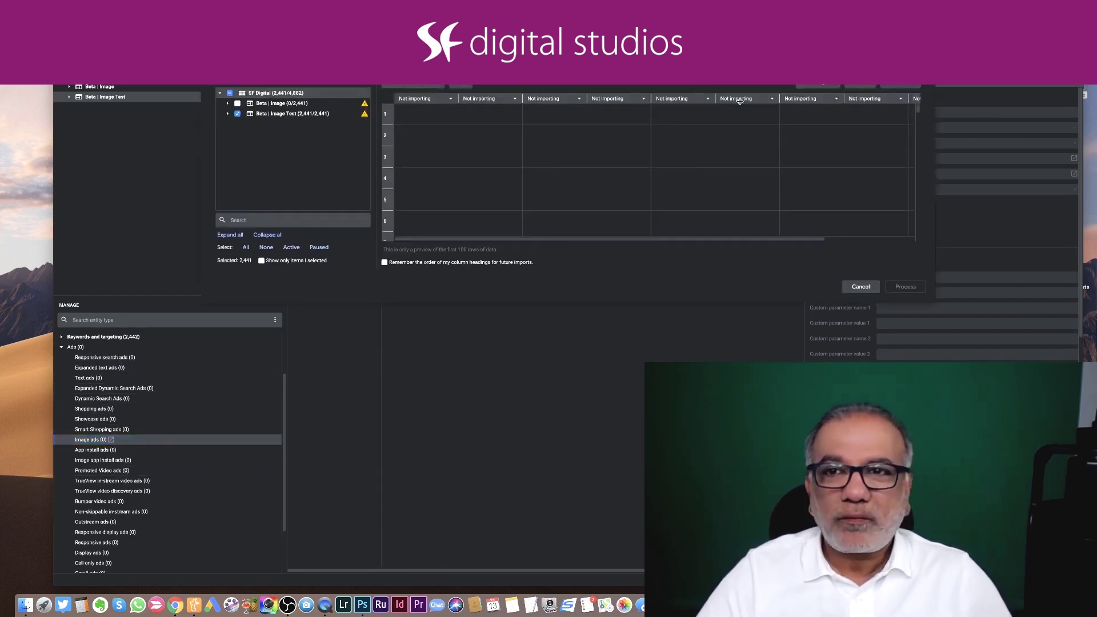
# Load only 300x250 Man 3.jpg from the ad images folder into the import table
pyautogui.click(815, 85)
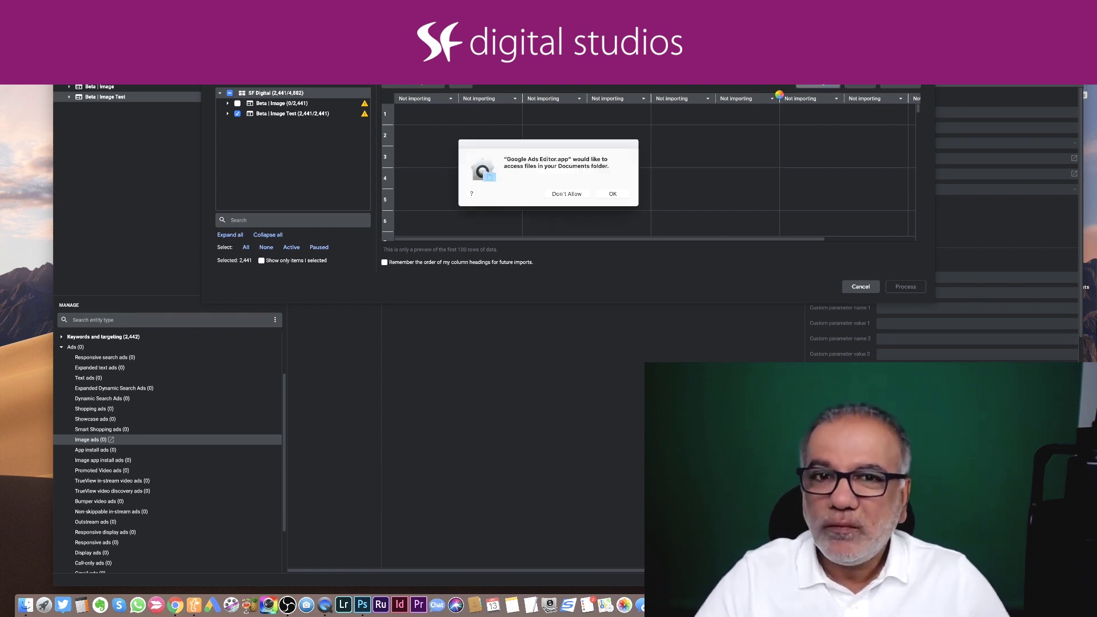
pyautogui.click(618, 196)
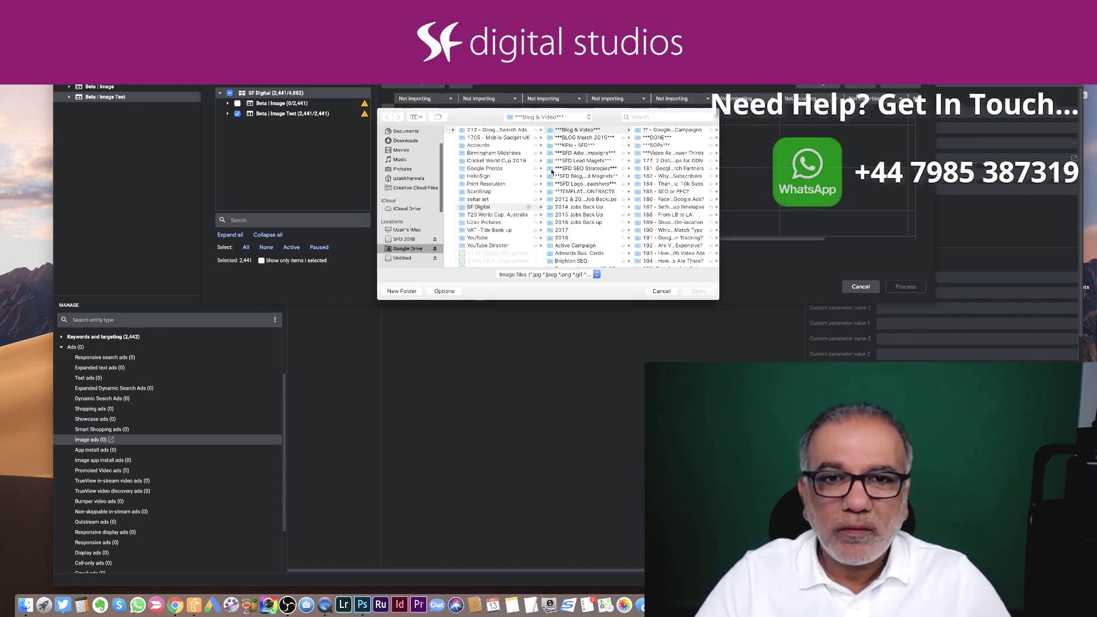
pyautogui.scroll(-2, 399, 236)
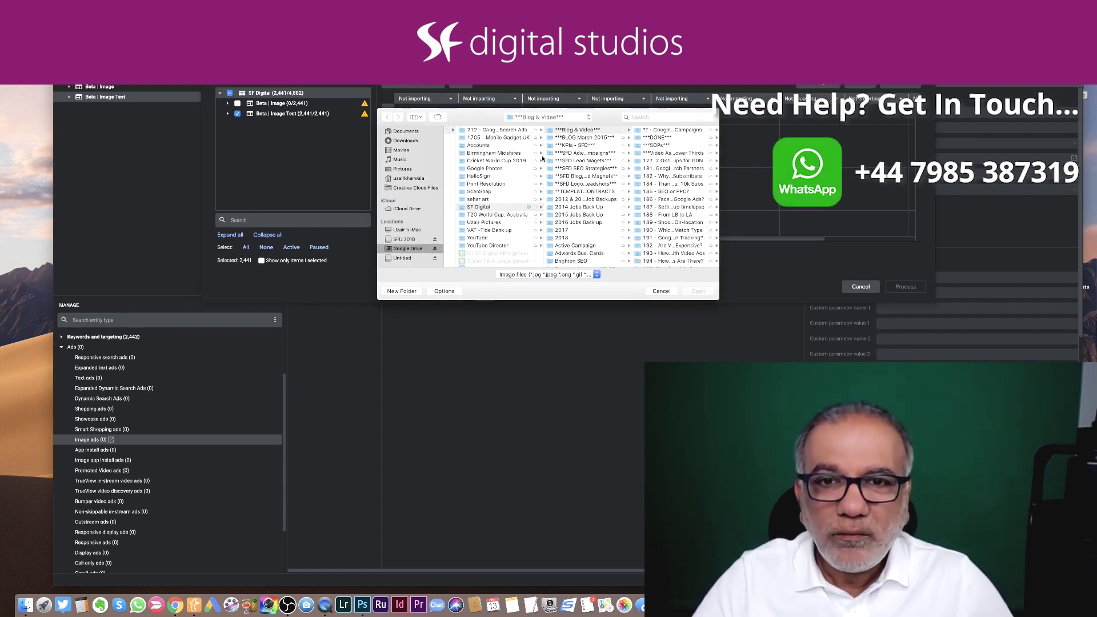
pyautogui.scroll(-10, 657, 232)
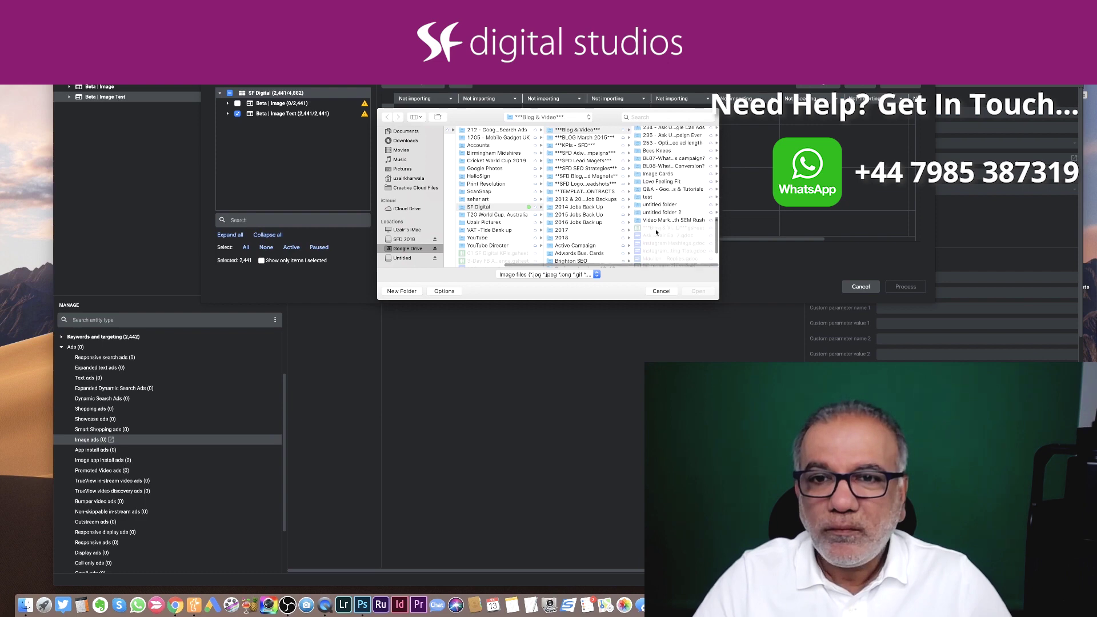
pyautogui.click(667, 151)
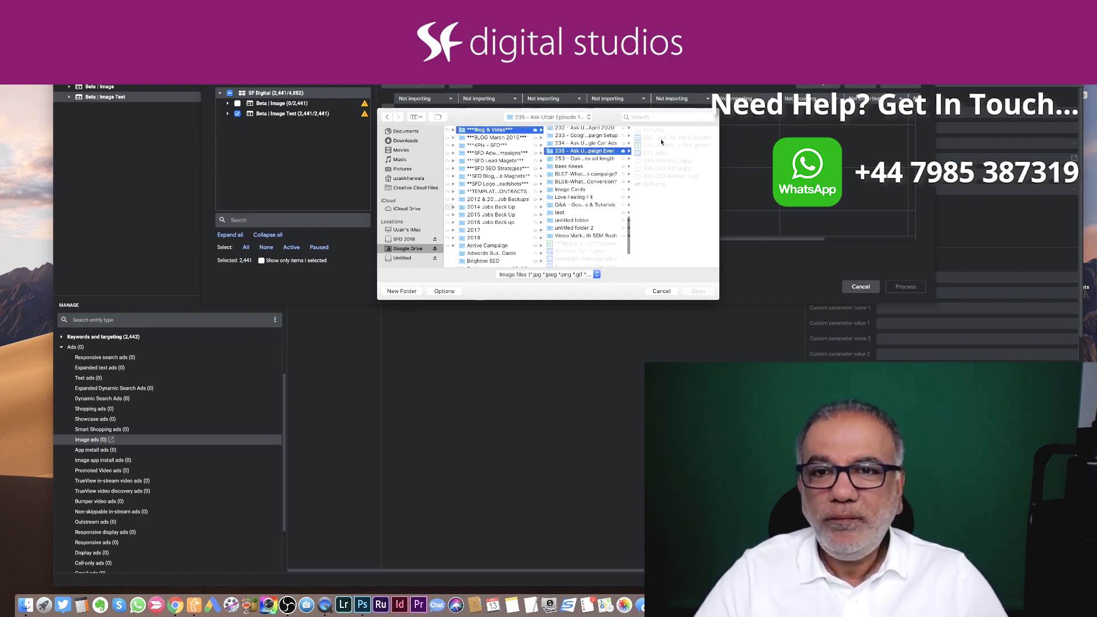
pyautogui.click(655, 161)
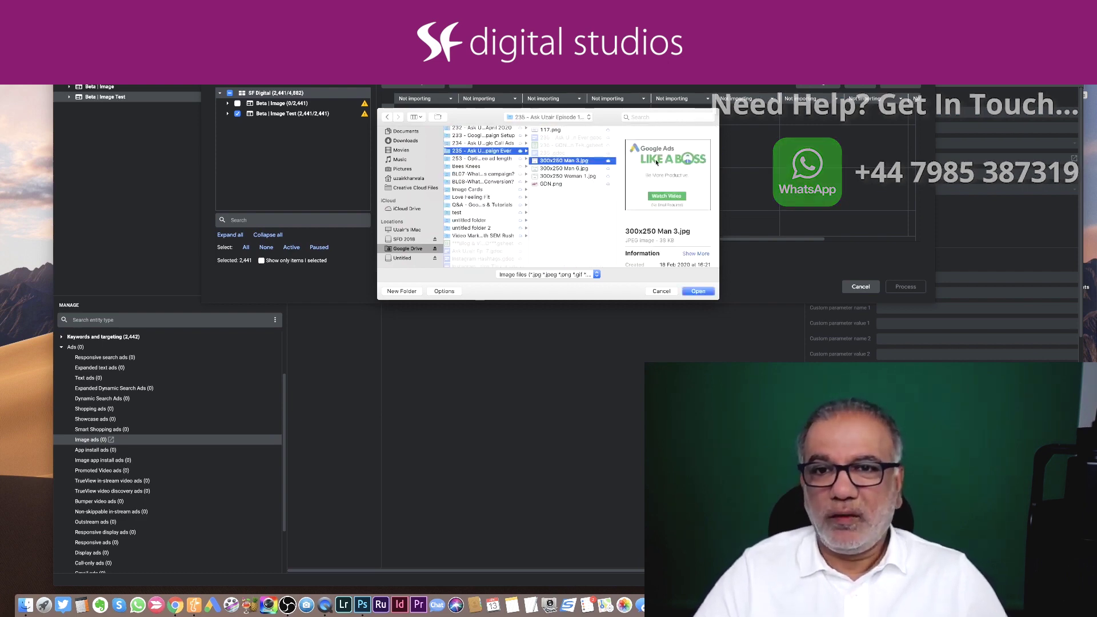
pyautogui.keyDown('shift'); pyautogui.click(579, 178); pyautogui.keyUp('shift')
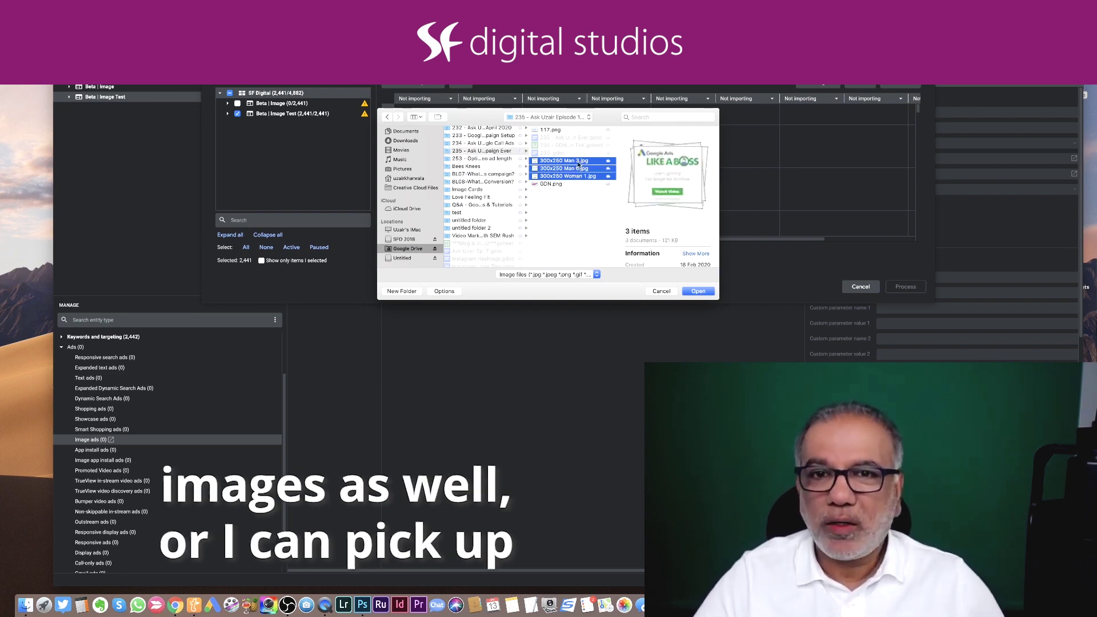
pyautogui.click(580, 163)
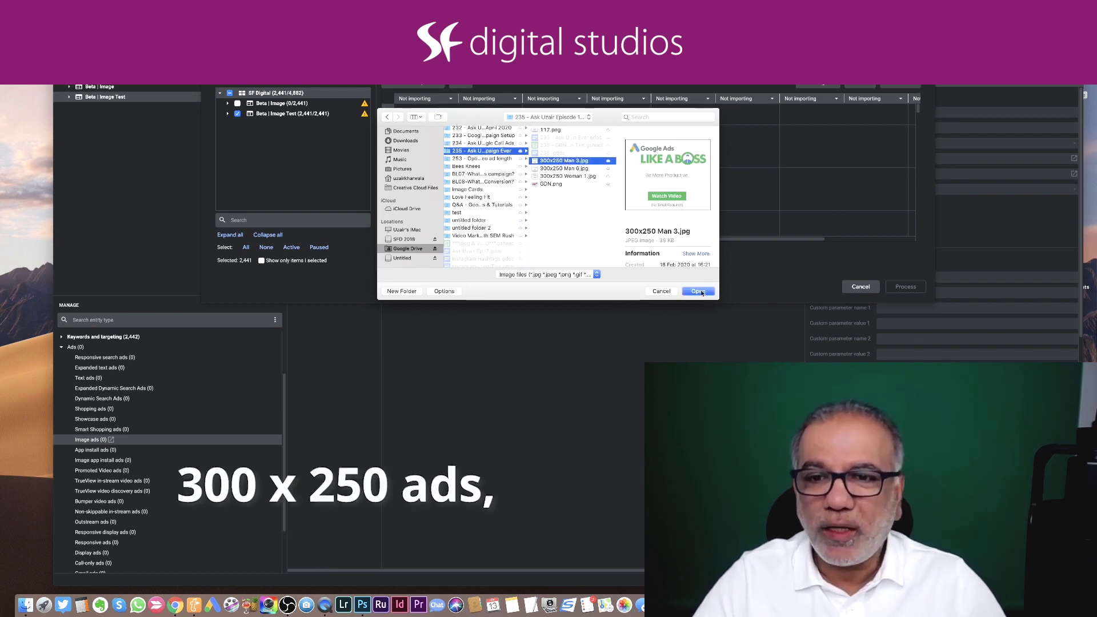
pyautogui.click(699, 291)
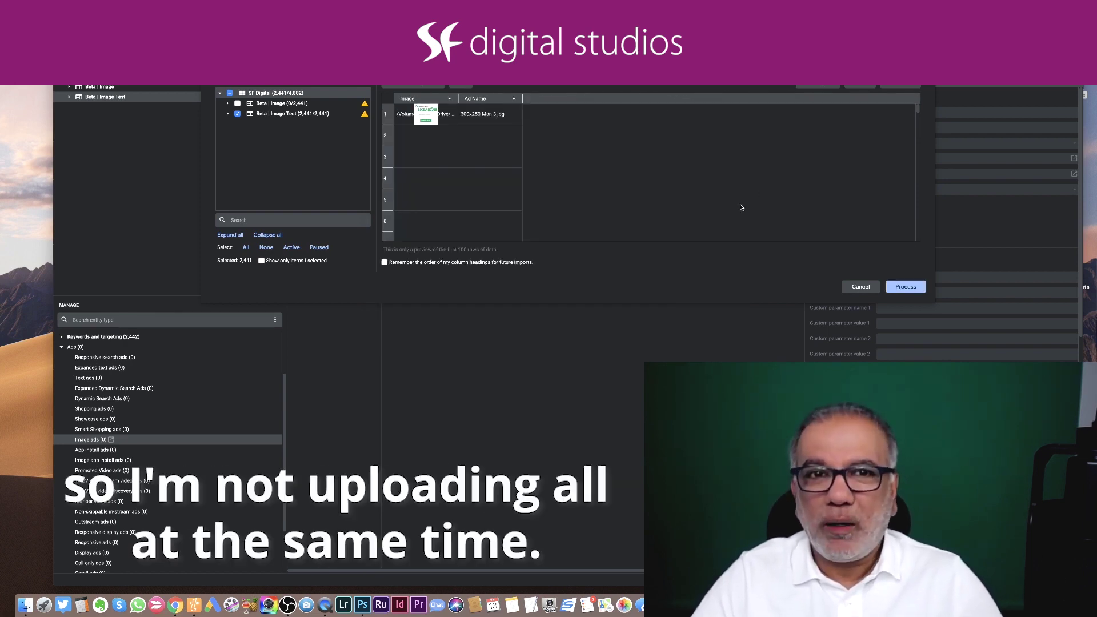
# Process the 2,441-ad import and set every ad's display URL to sfdigital.co.uk
pyautogui.click(906, 287)
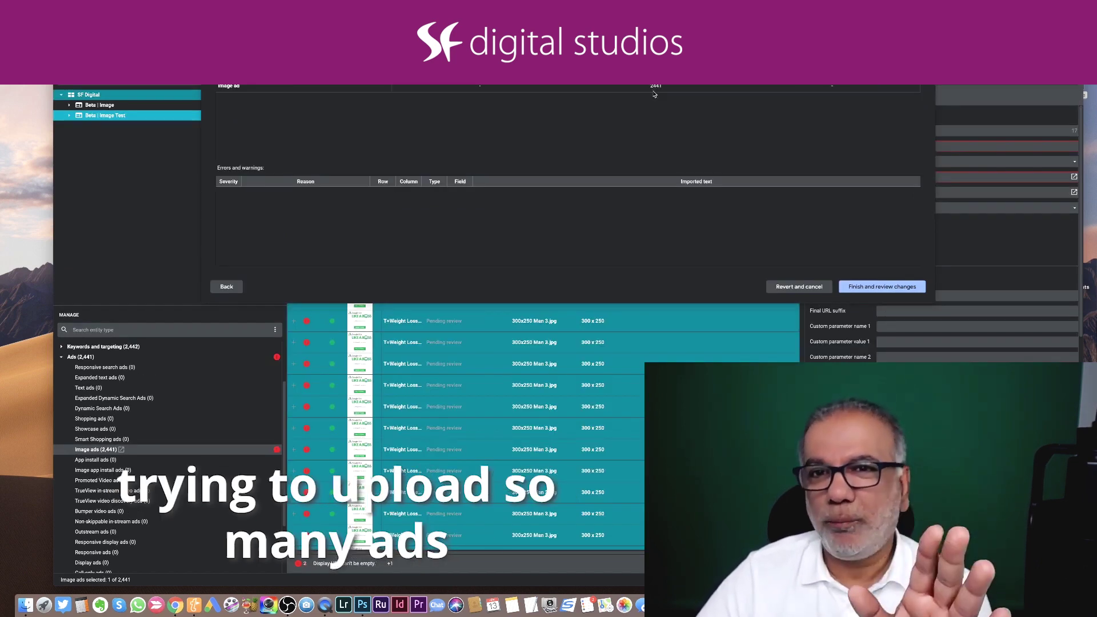
pyautogui.click(879, 288)
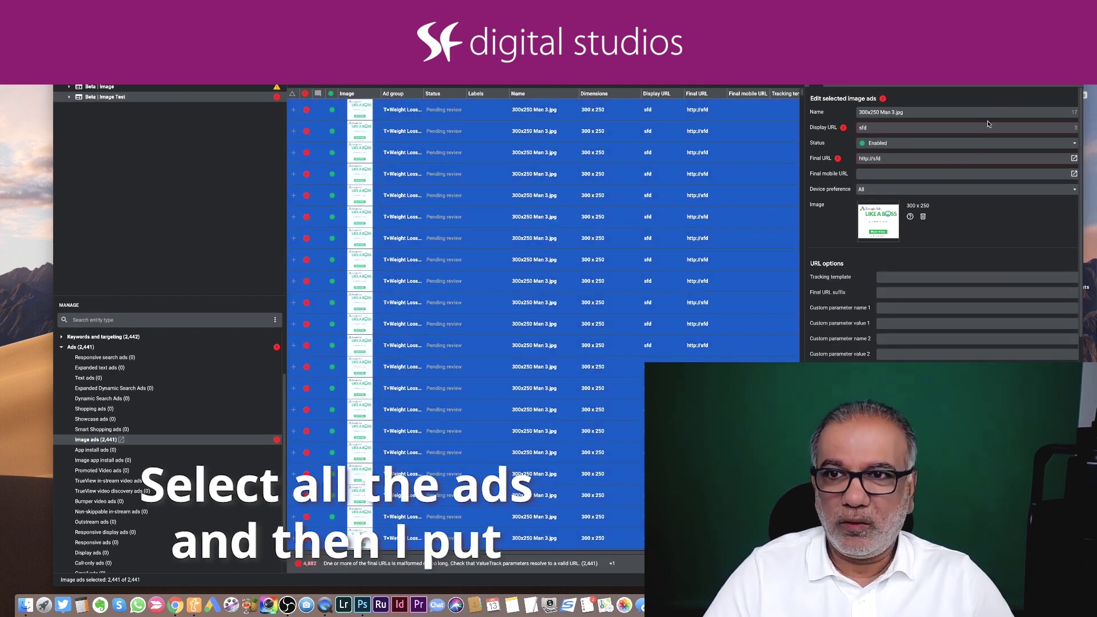
pyautogui.click(920, 131)
pyautogui.write('igital.co.uk')
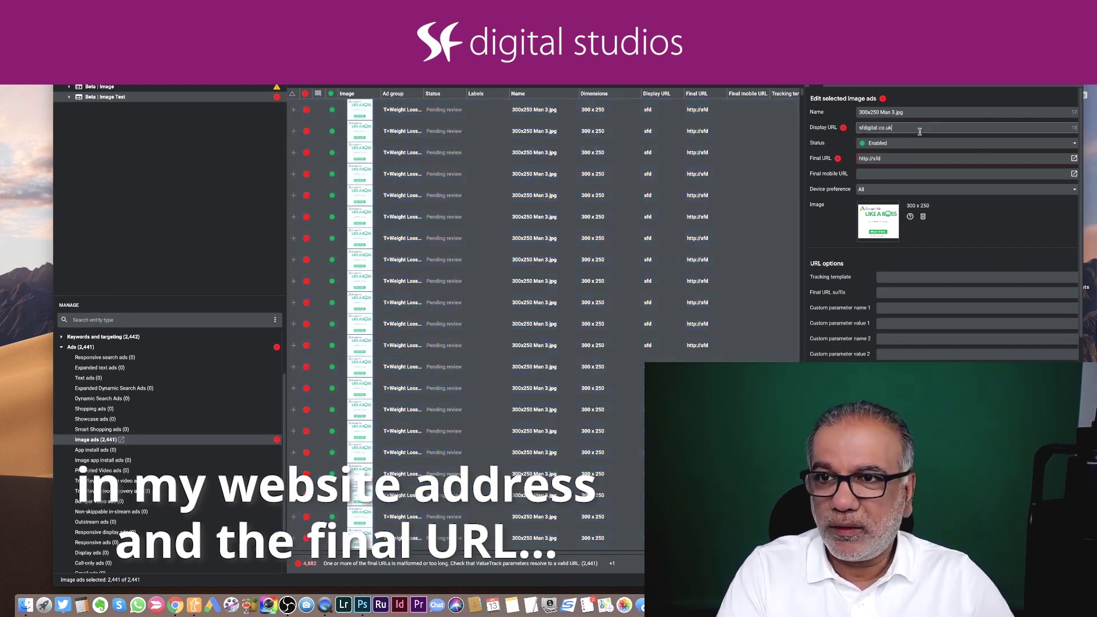
pyautogui.press('Return')
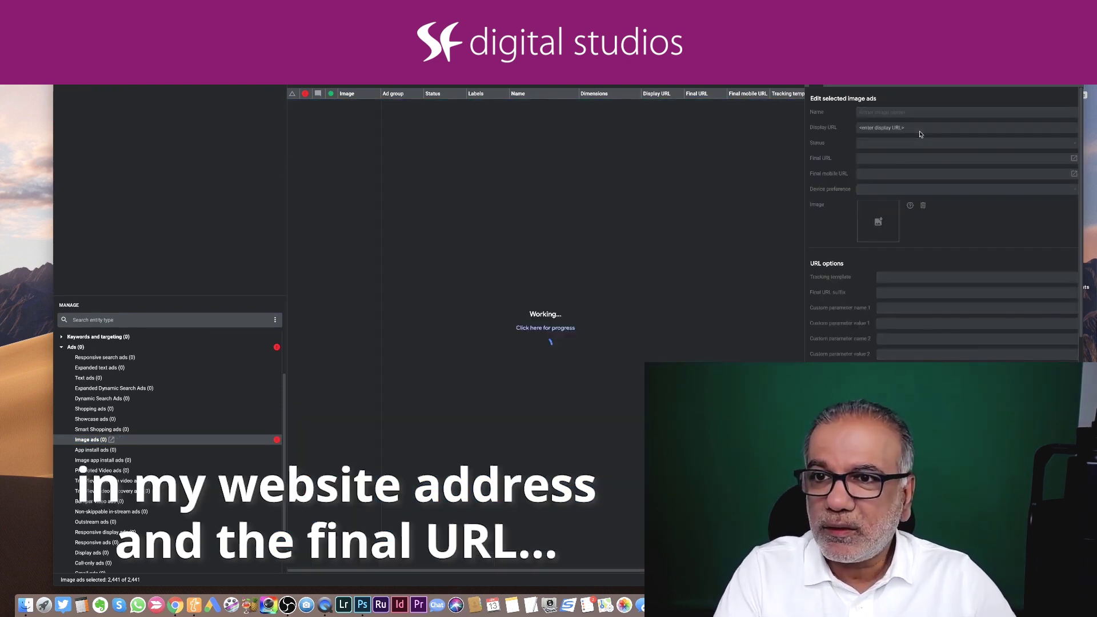
pyautogui.tripleClick(882, 161)
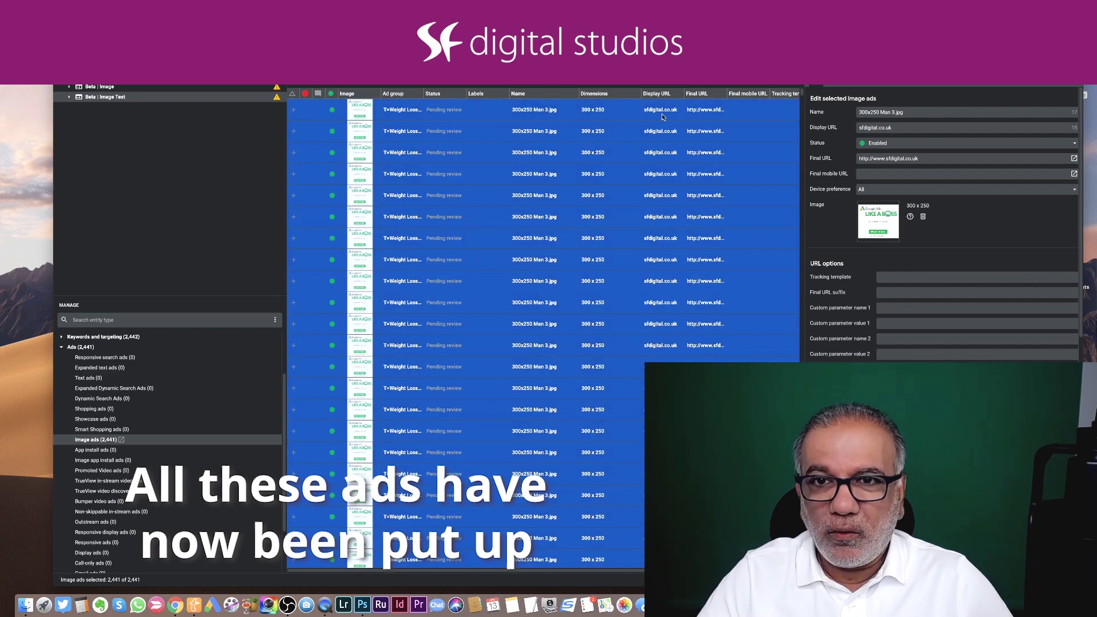
pyautogui.scroll(-10, 663, 116)
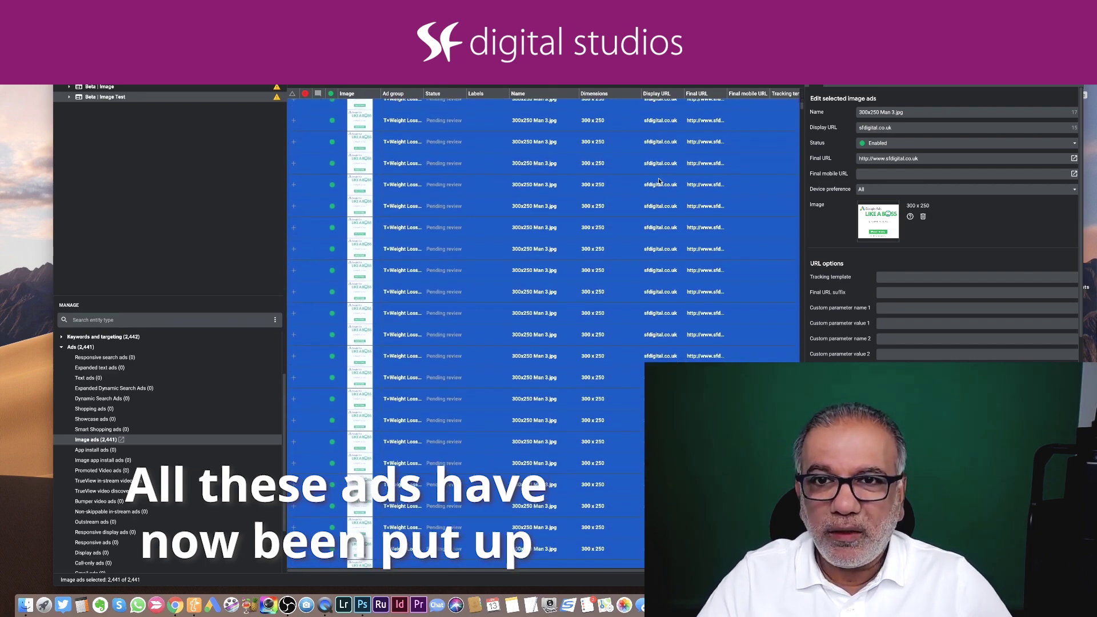
pyautogui.click(687, 257)
pyautogui.scroll(-3, 688, 260)
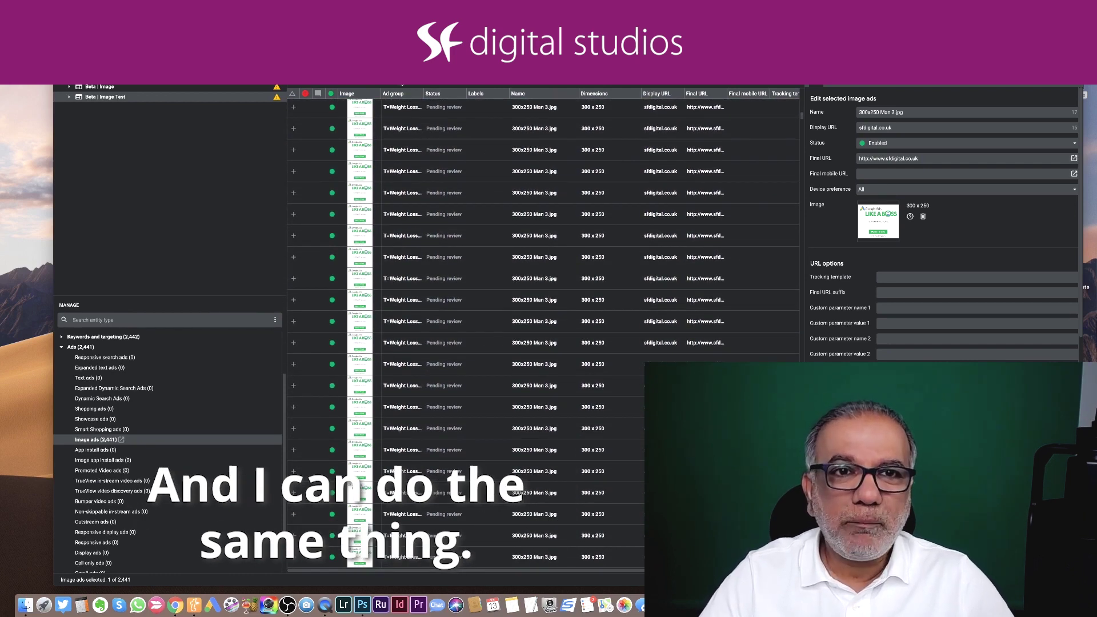
# Import 300x250 Man 6.jpg and 300x250 Woman 1.jpg as 4,882 more image ads, totalling 7,323
pyautogui.click(388, 85)
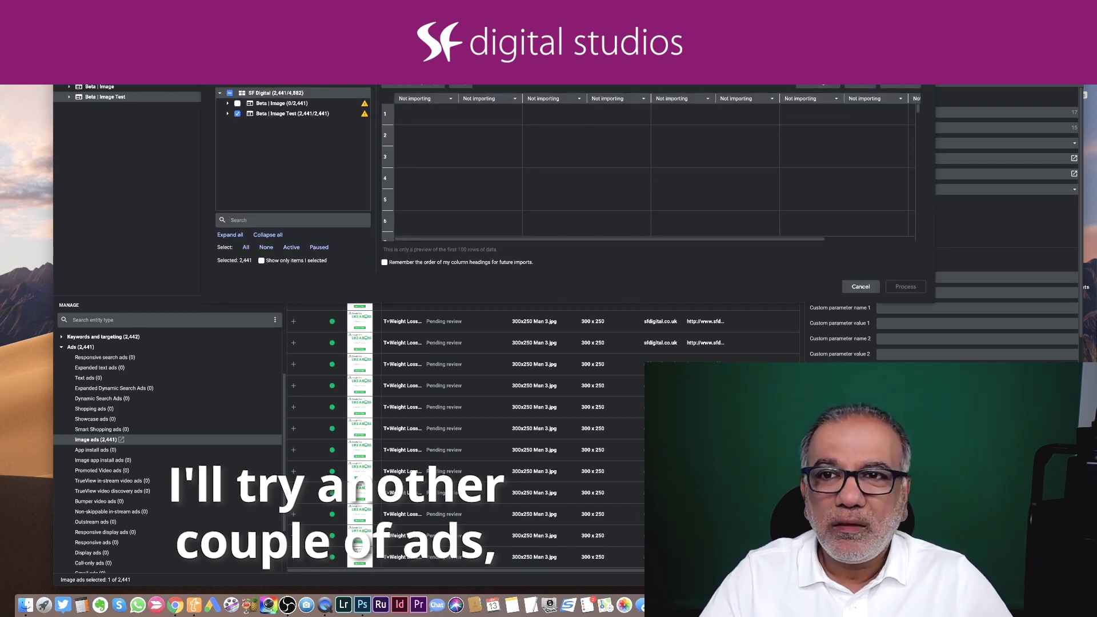
pyautogui.click(817, 85)
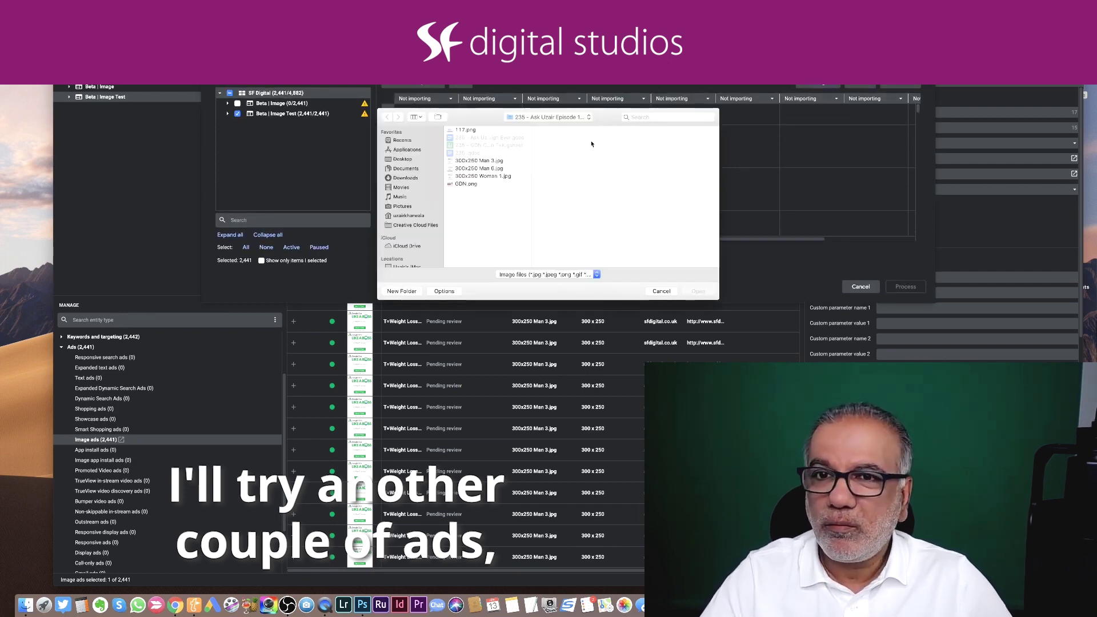
pyautogui.click(477, 169)
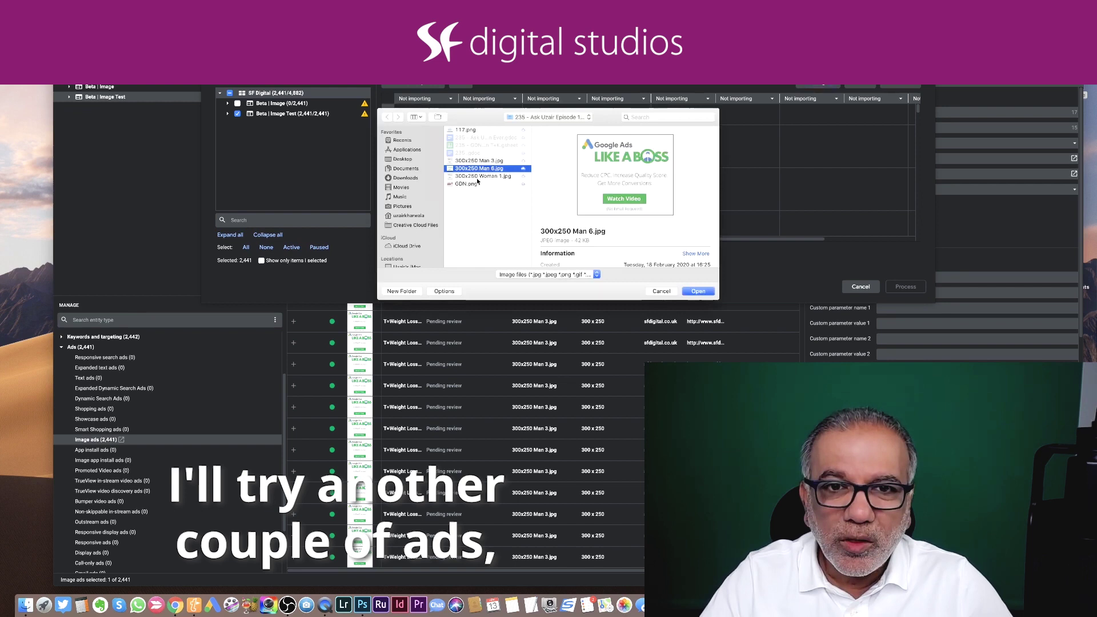
pyautogui.keyDown('shift'); pyautogui.click(490, 176); pyautogui.keyUp('shift')
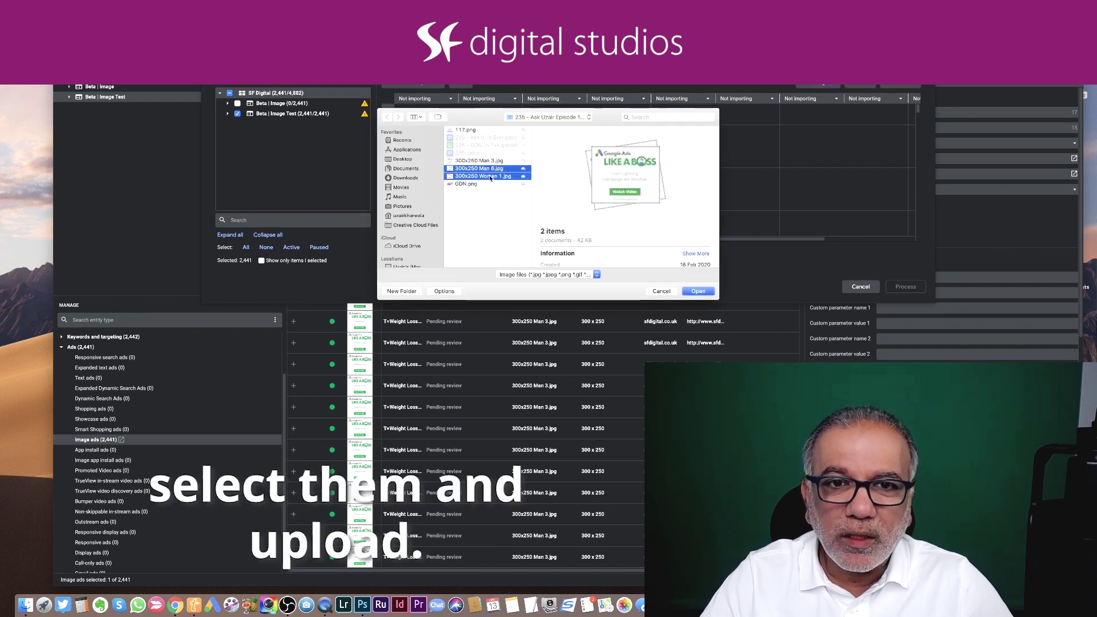
pyautogui.click(697, 292)
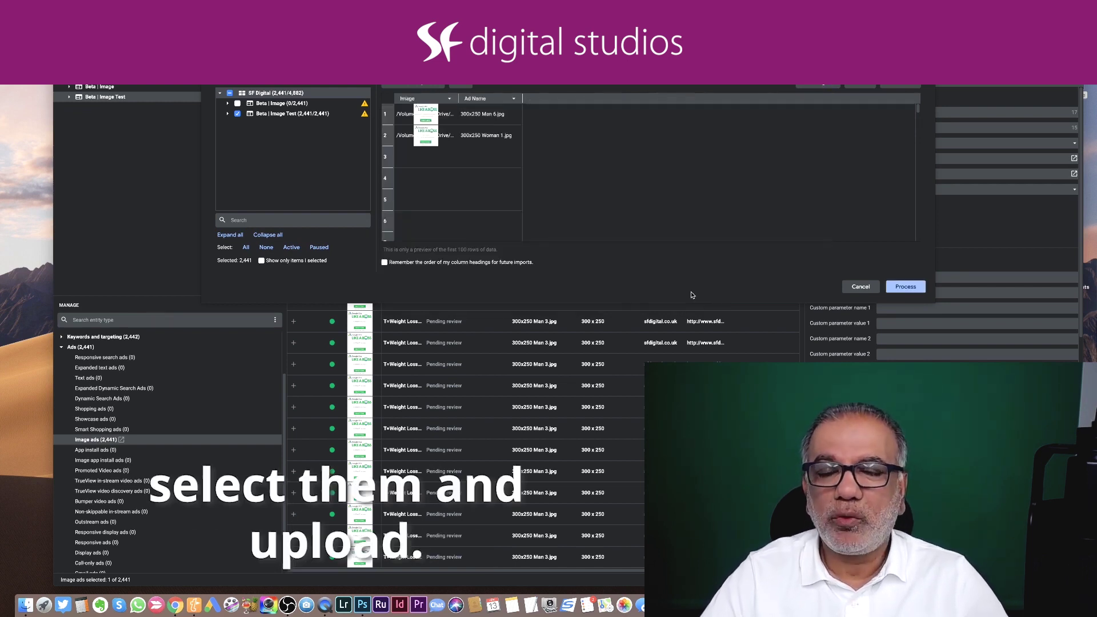
pyautogui.click(907, 287)
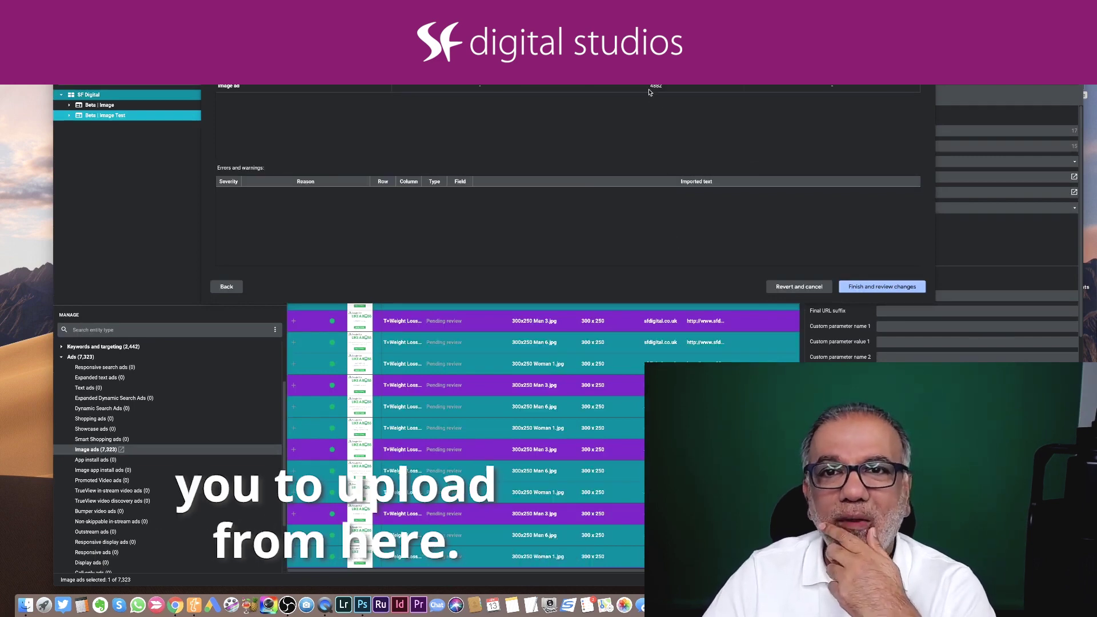
pyautogui.click(885, 288)
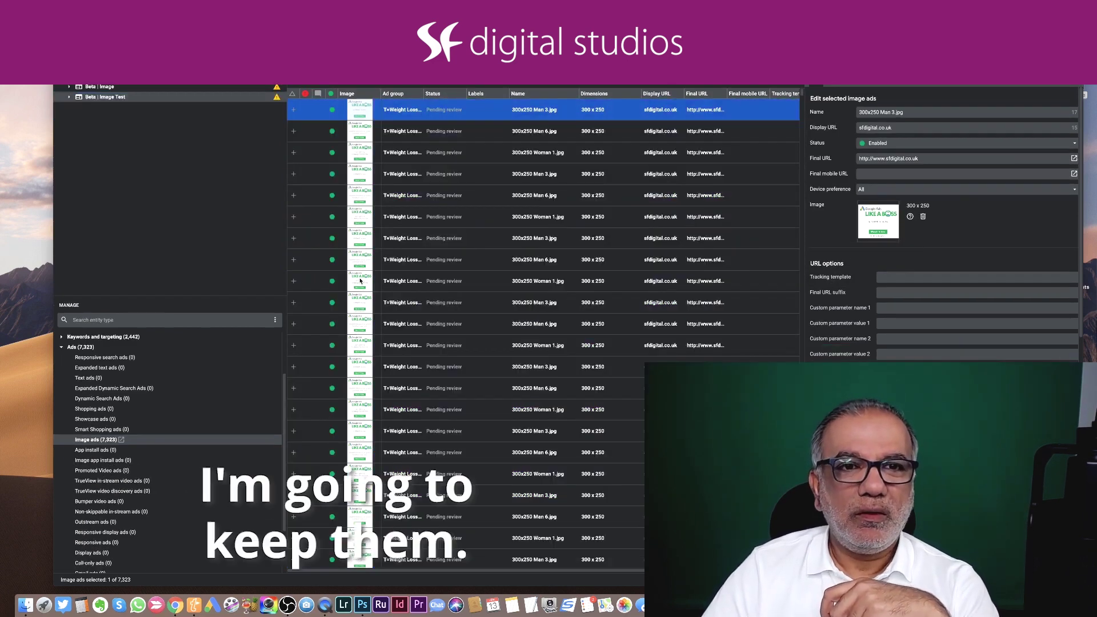
# In the negative mobile app categories, add a campaign-level exclusion for All Apps
pyautogui.moveTo(360, 280)
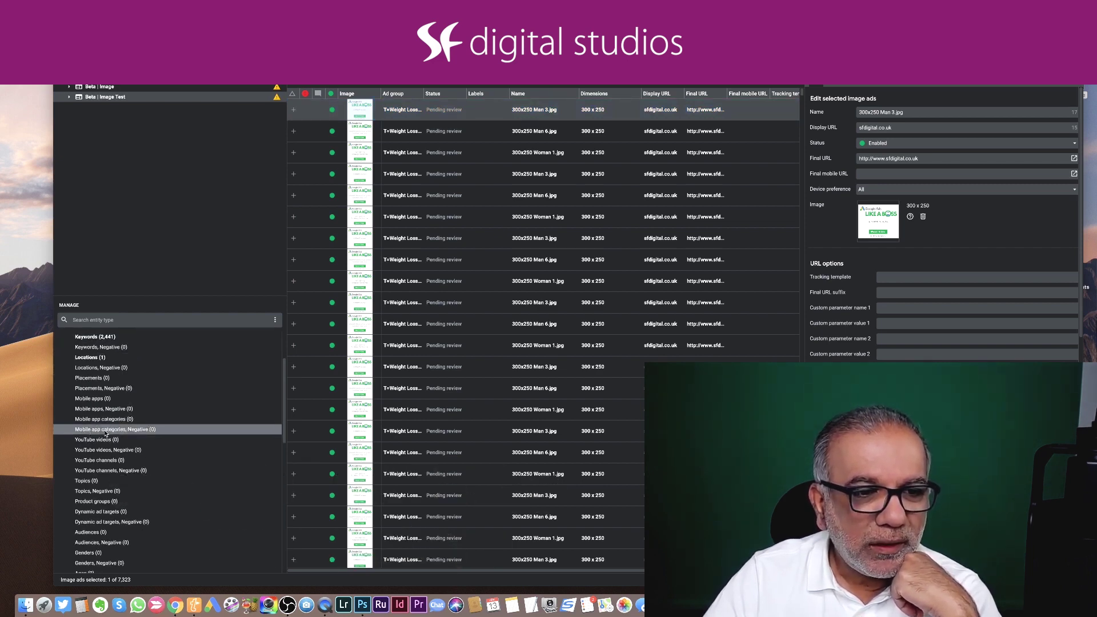
pyautogui.click(115, 429)
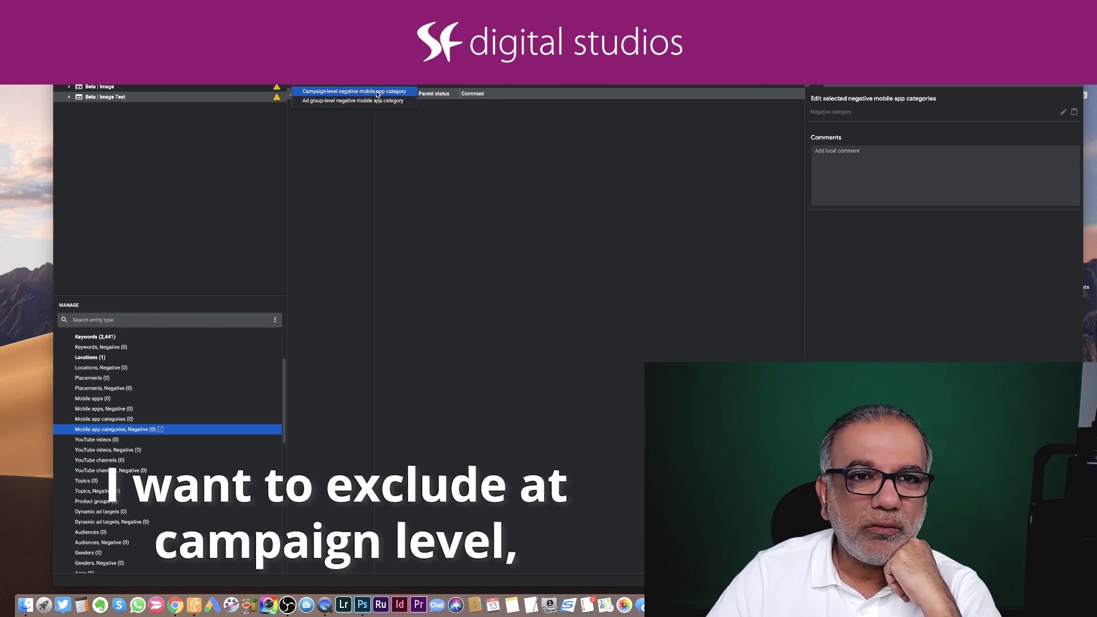
pyautogui.click(377, 93)
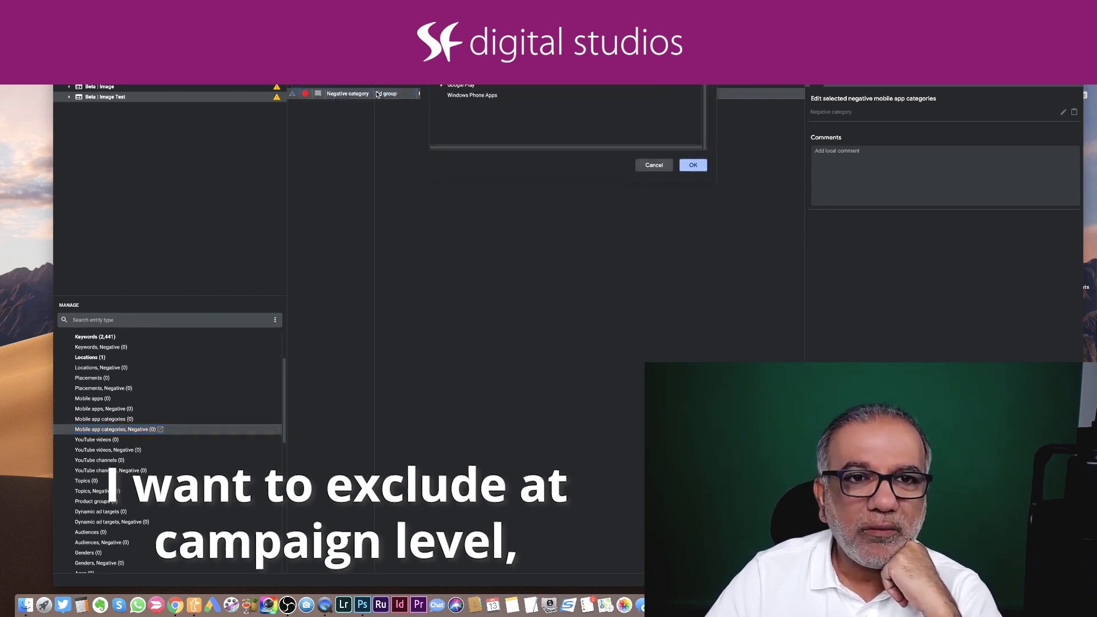
pyautogui.click(699, 171)
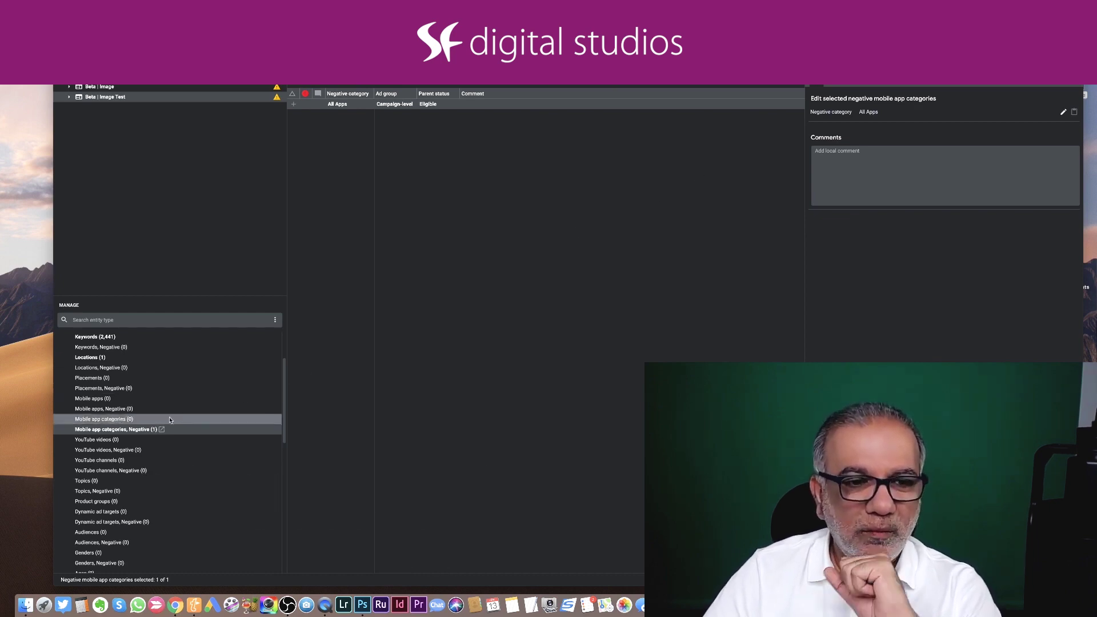
pyautogui.click(101, 449)
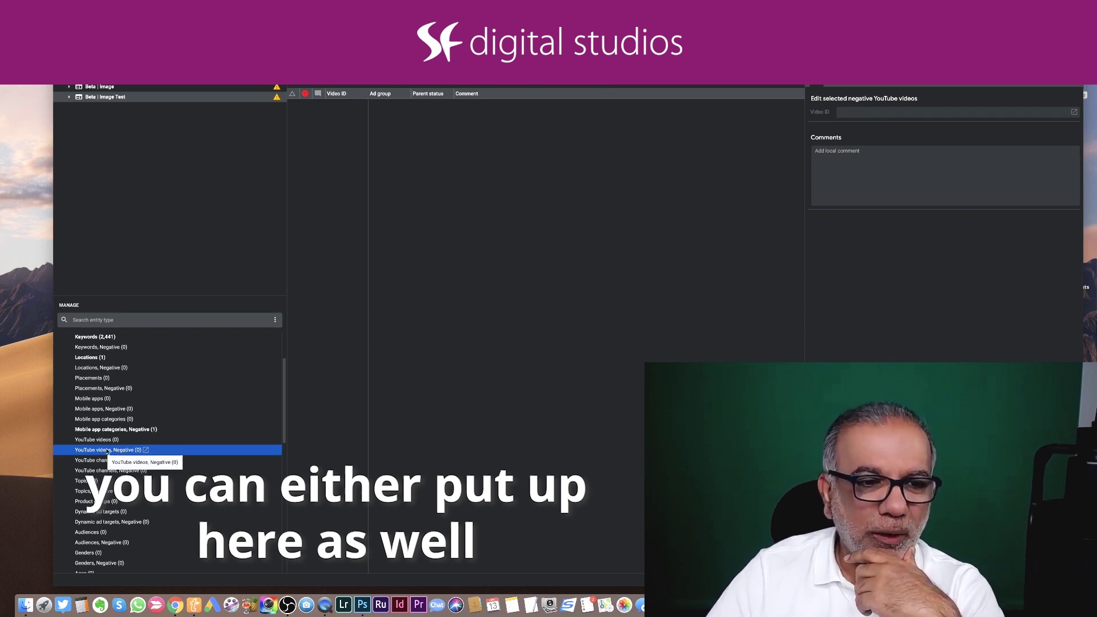
pyautogui.click(124, 389)
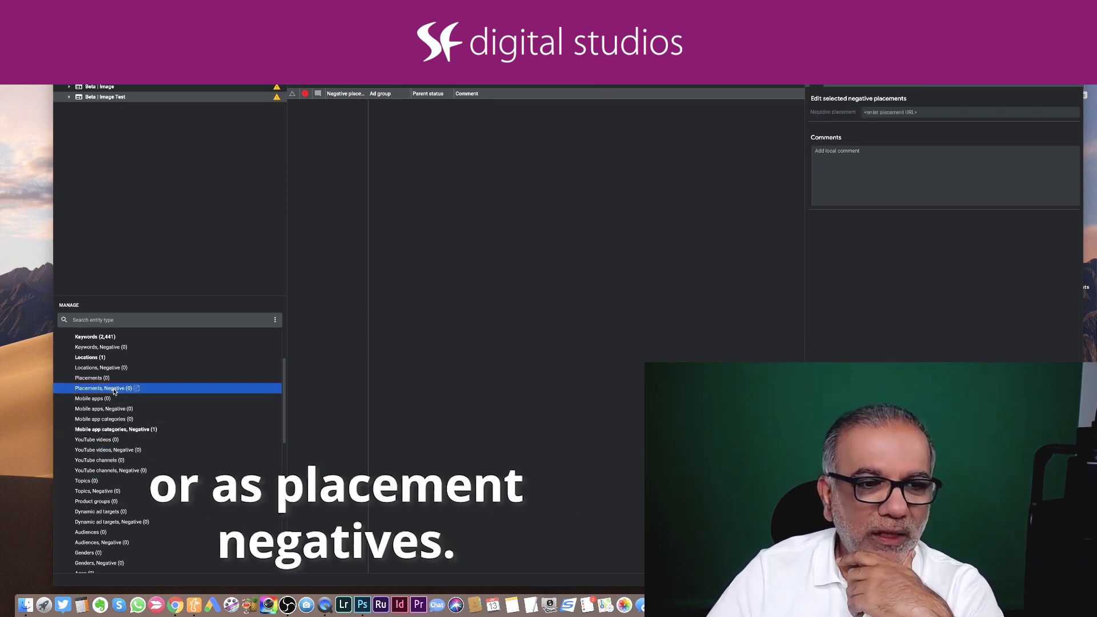
pyautogui.click(309, 78)
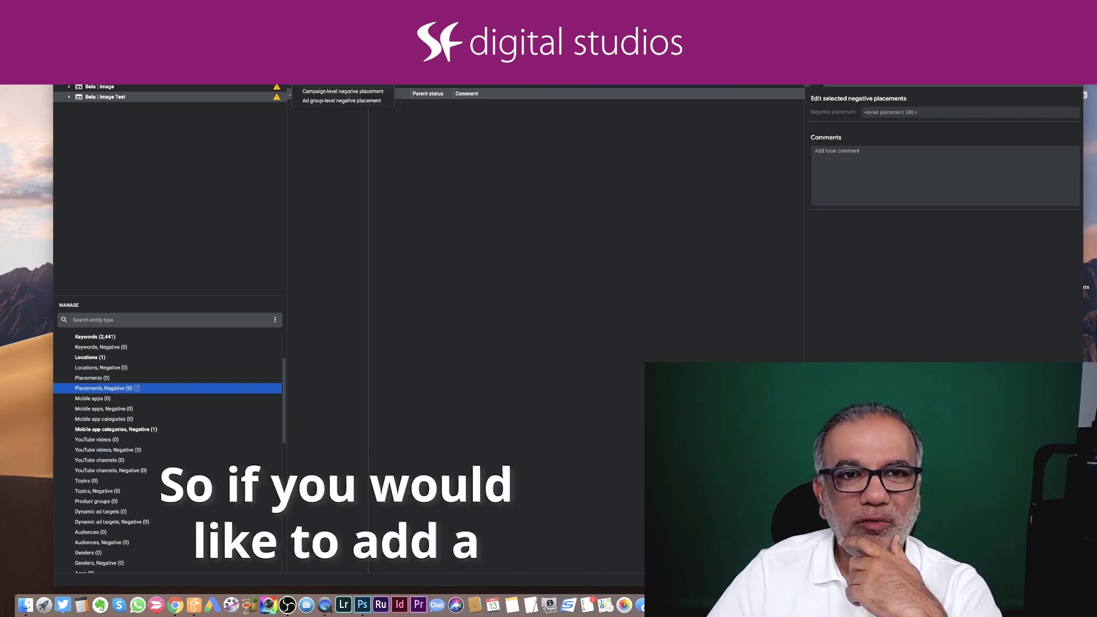
pyautogui.click(357, 91)
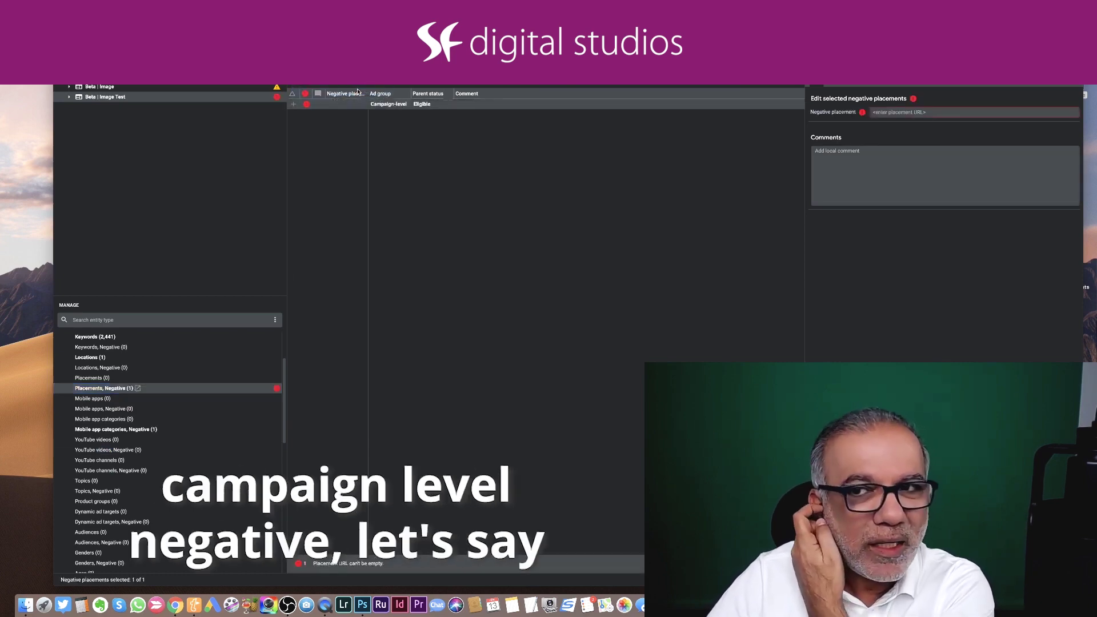
pyautogui.click(904, 113)
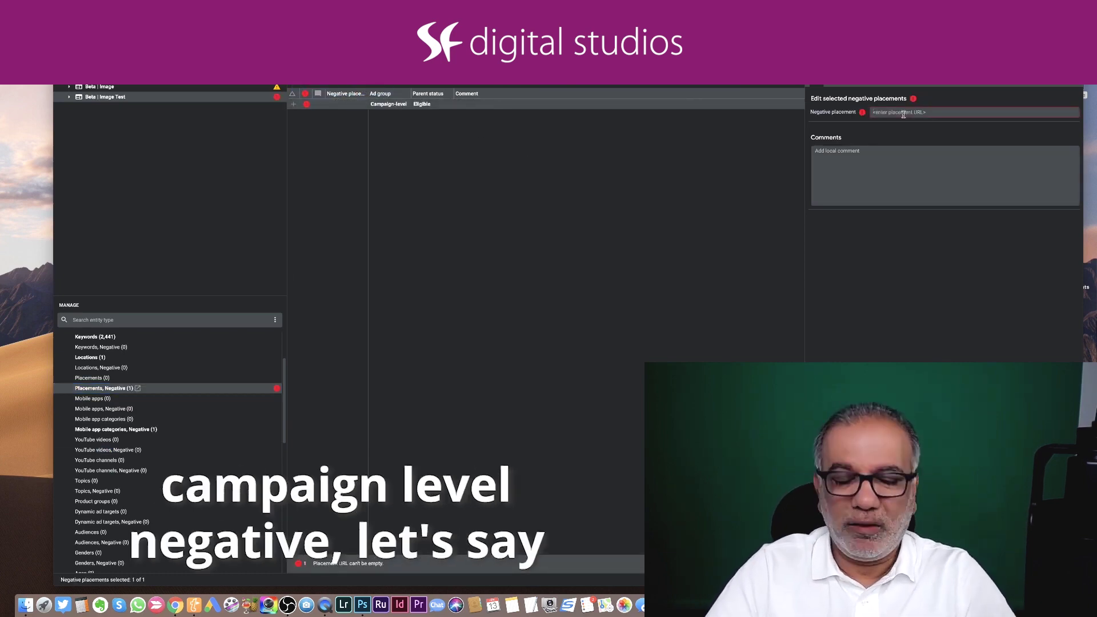
pyautogui.write('www.cn')
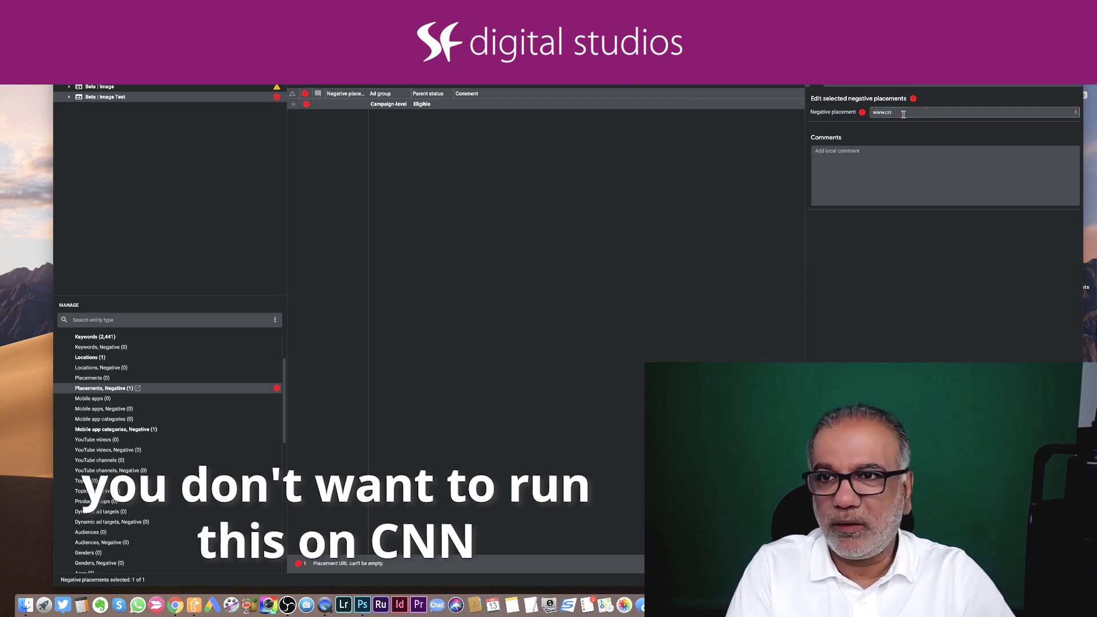
pyautogui.write('n.com')
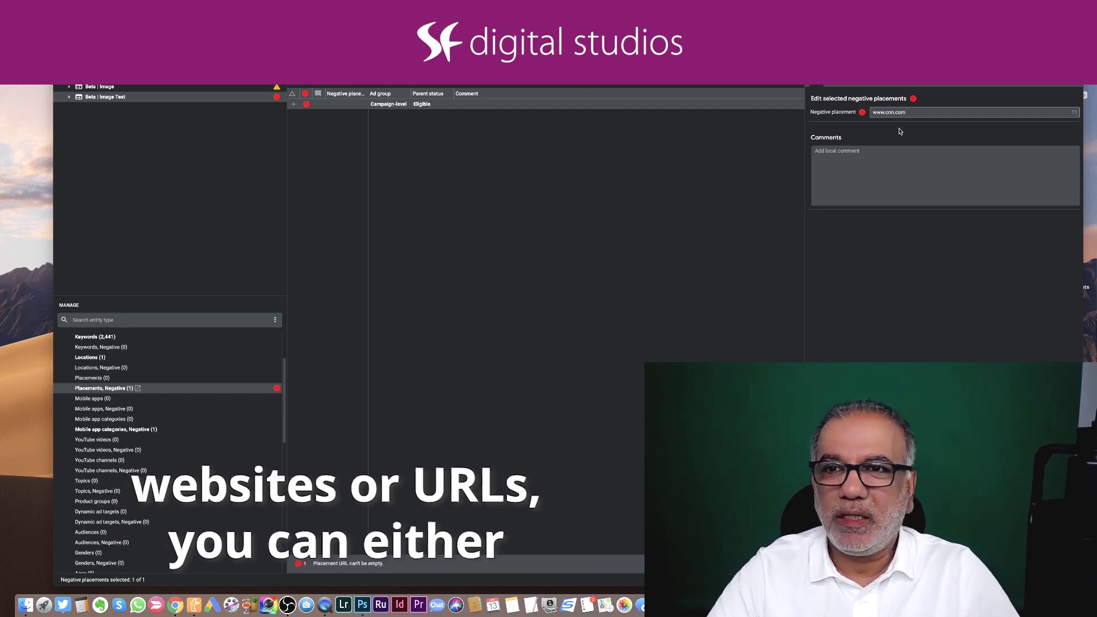
pyautogui.click(420, 182)
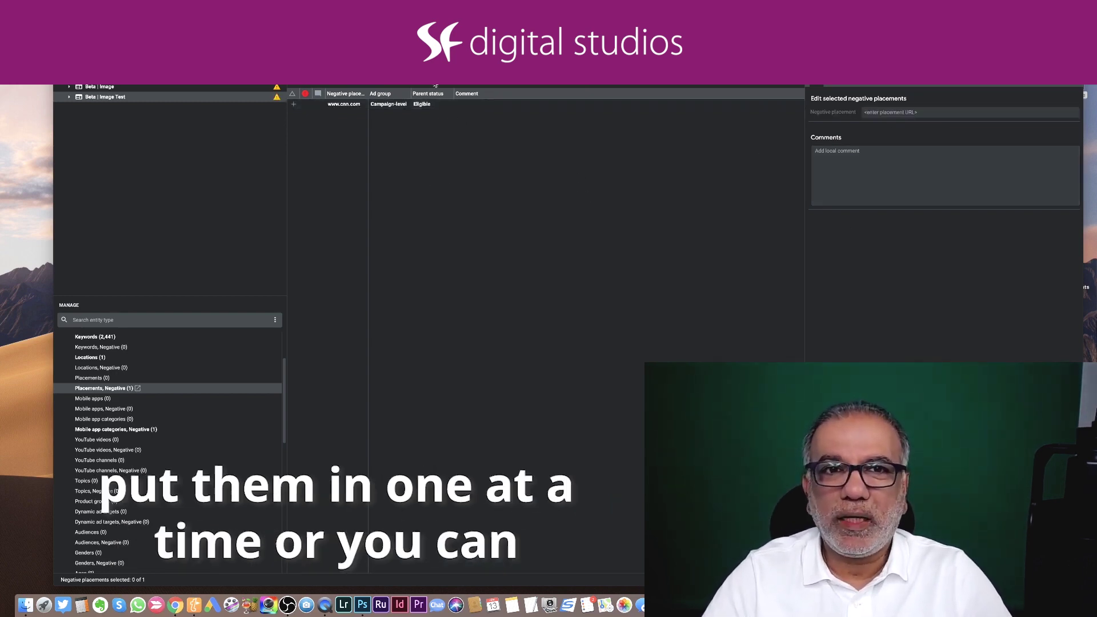
# Open the bulk negative-placement import and cancel it without adding anything
pyautogui.press('super+shift+m')
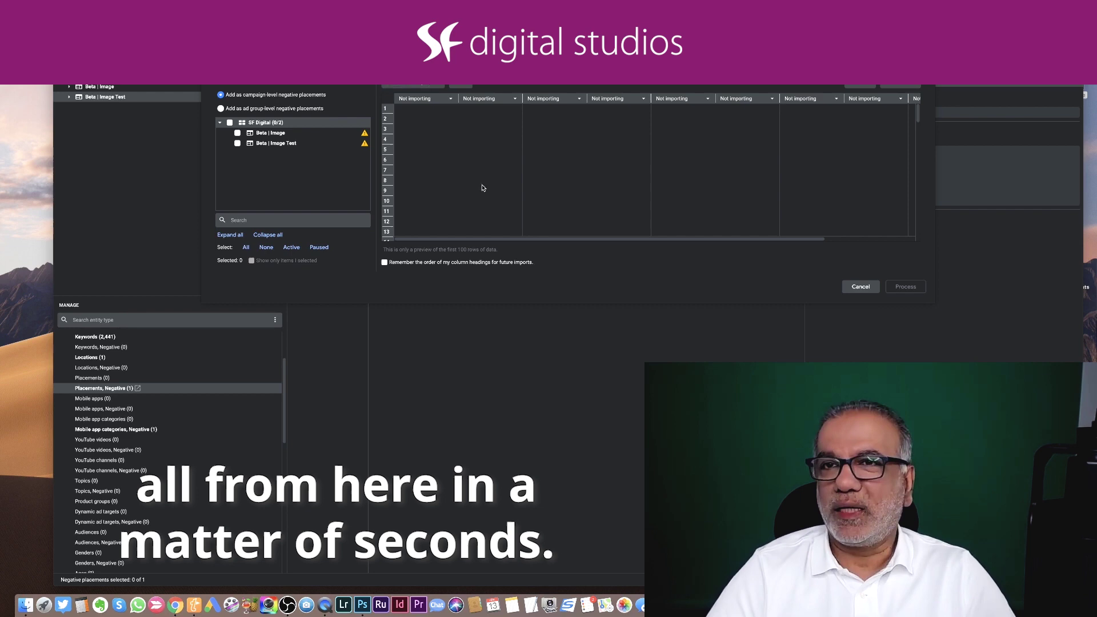
pyautogui.click(860, 287)
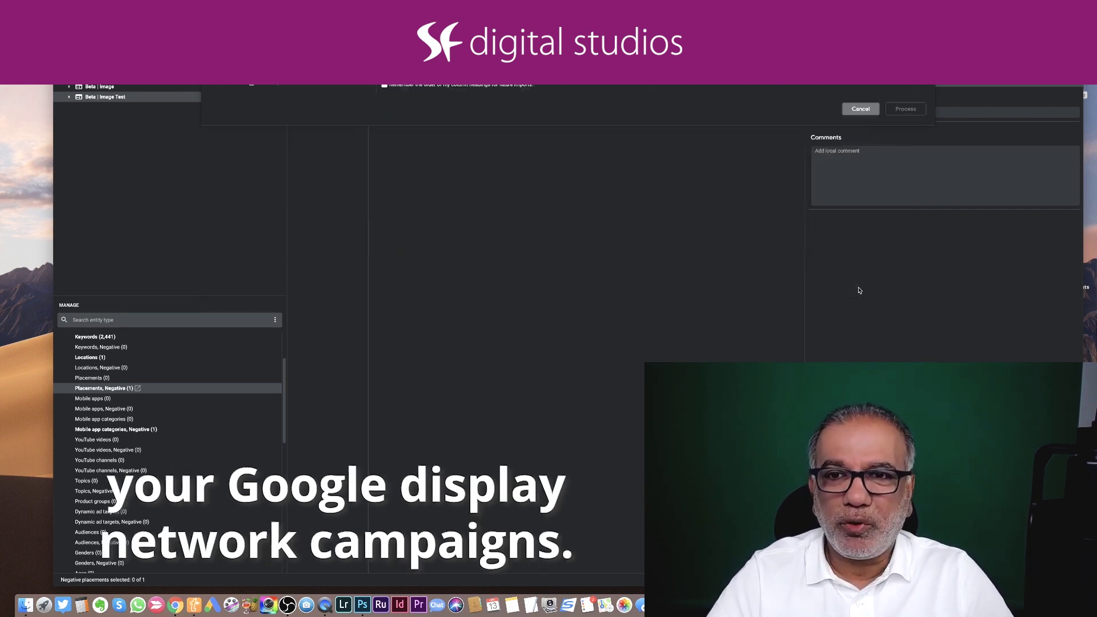